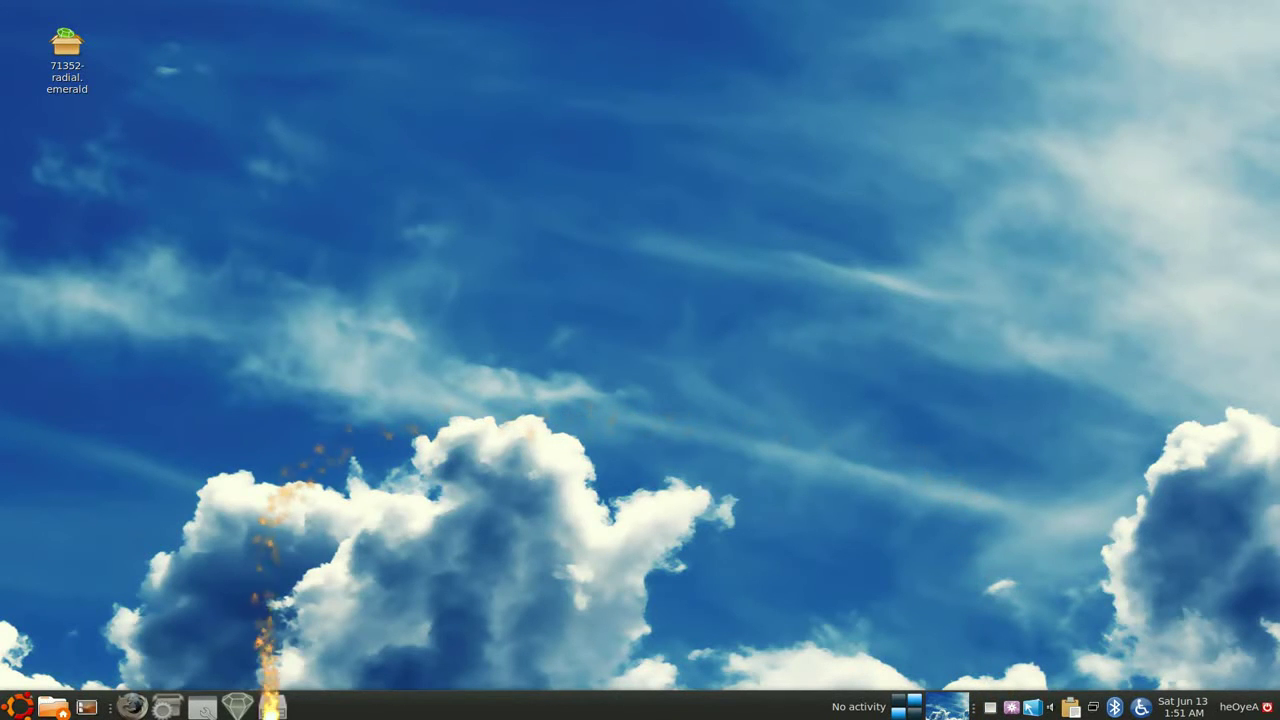
# Glance at the home folder, then check the emerald and compizconfig-settings-manager package details.
pyautogui.click(276, 709)
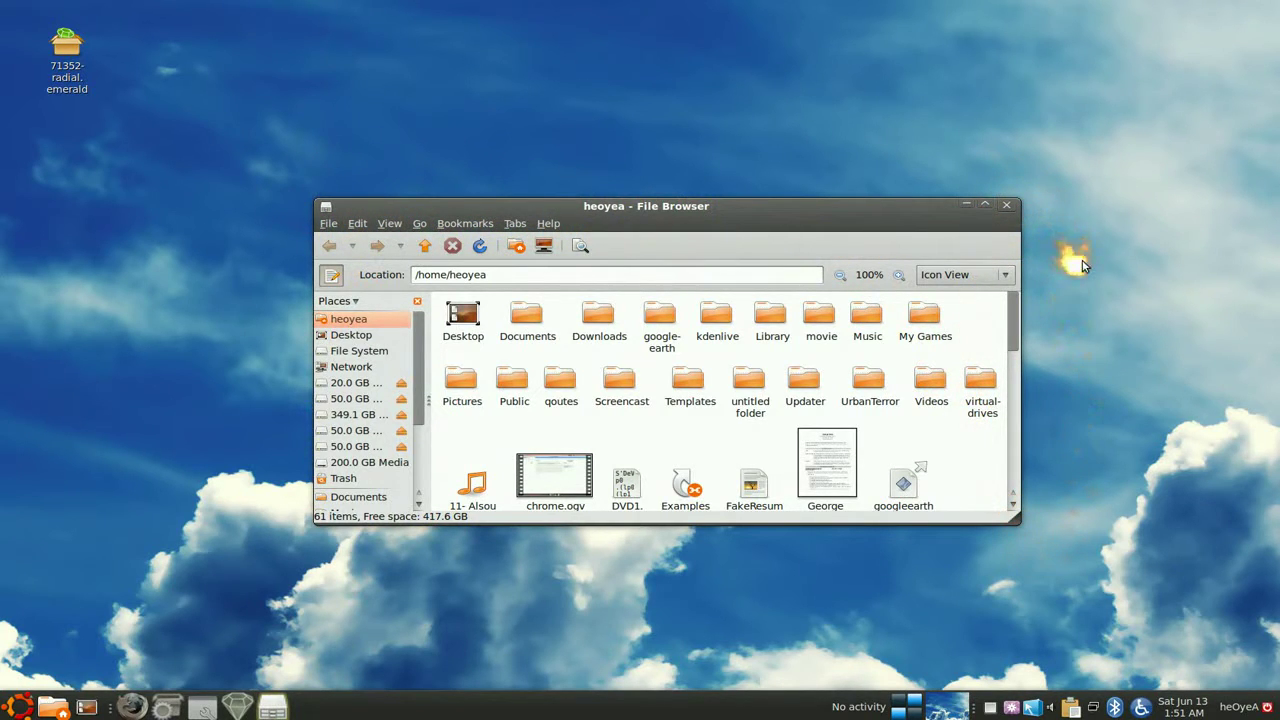
pyautogui.click(964, 205)
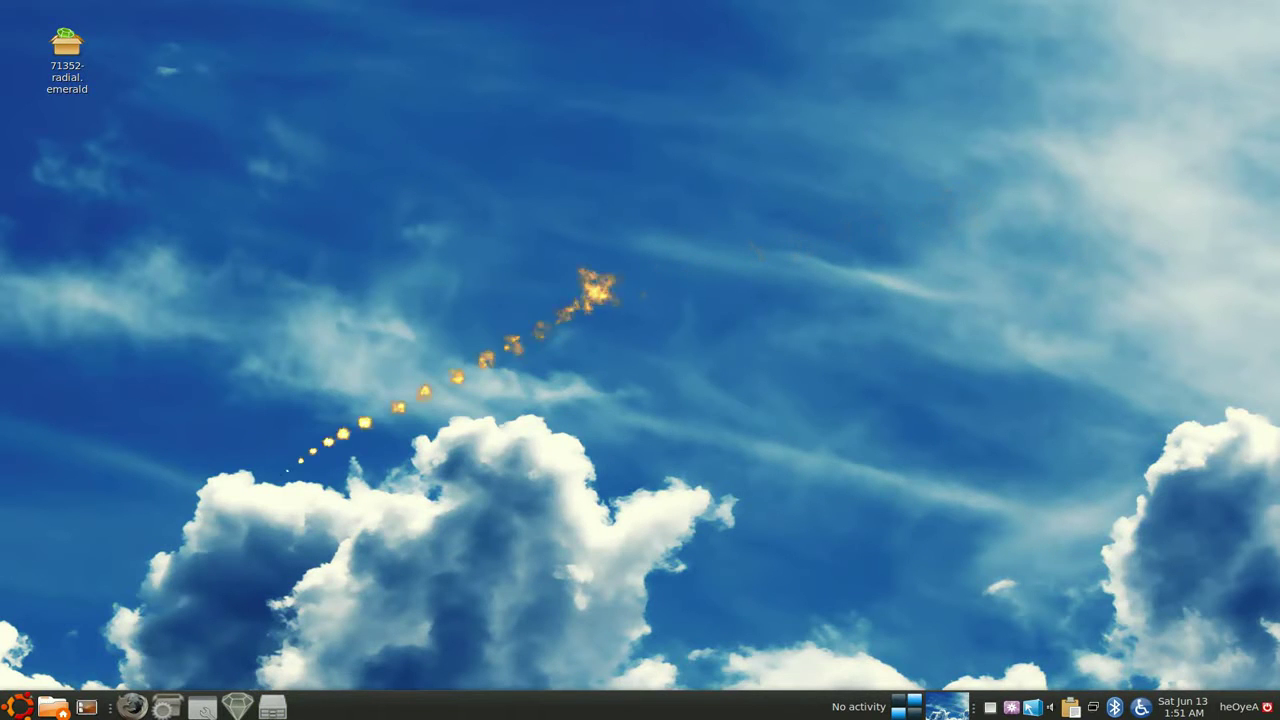
pyautogui.click(166, 707)
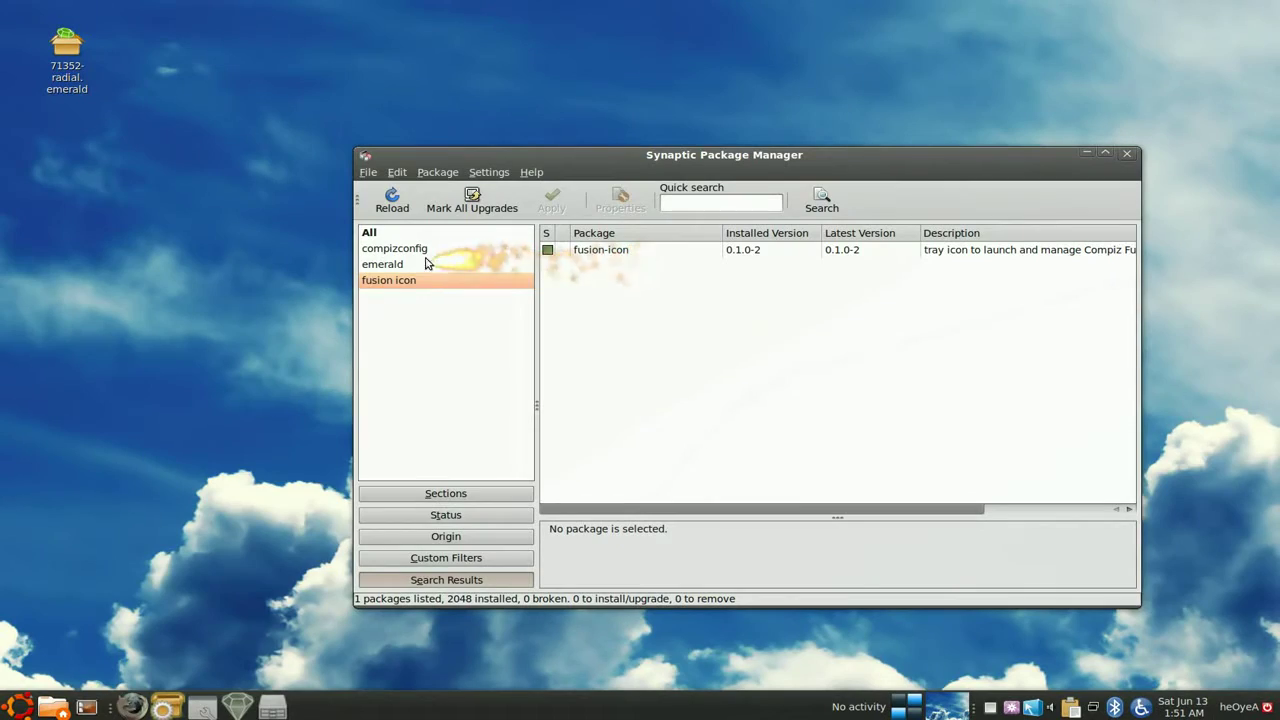
pyautogui.click(397, 266)
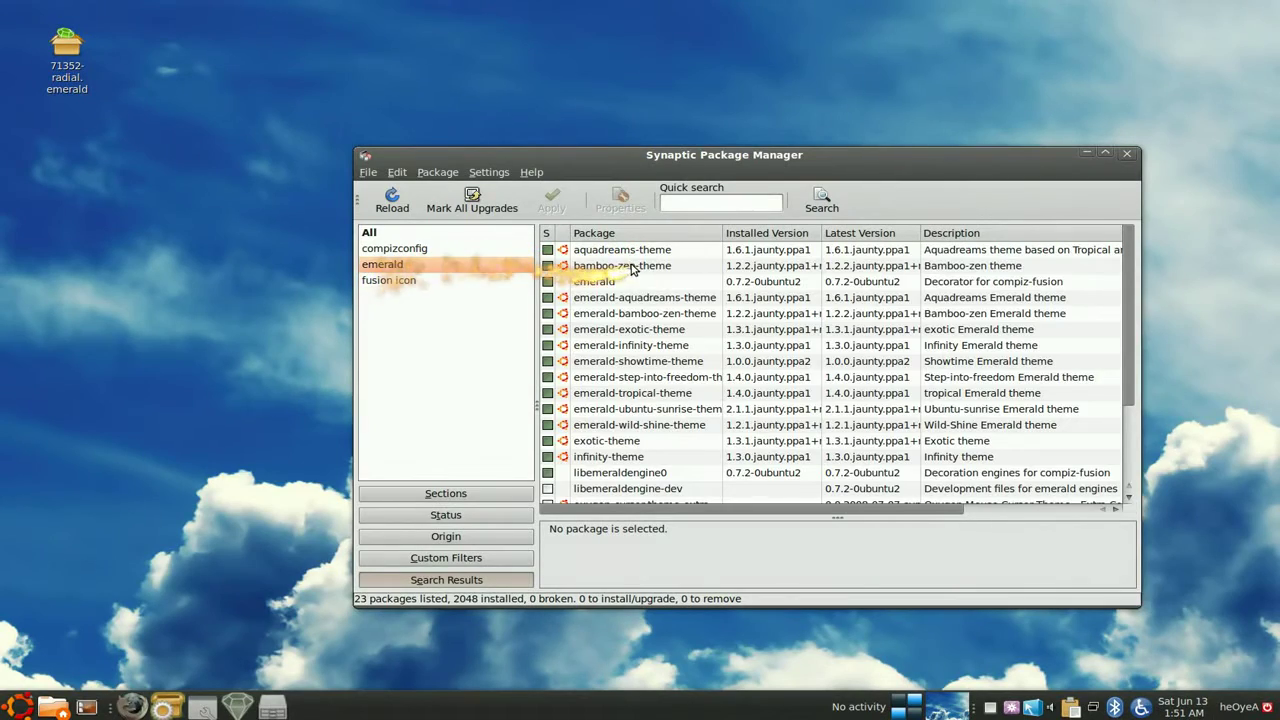
pyautogui.click(625, 281)
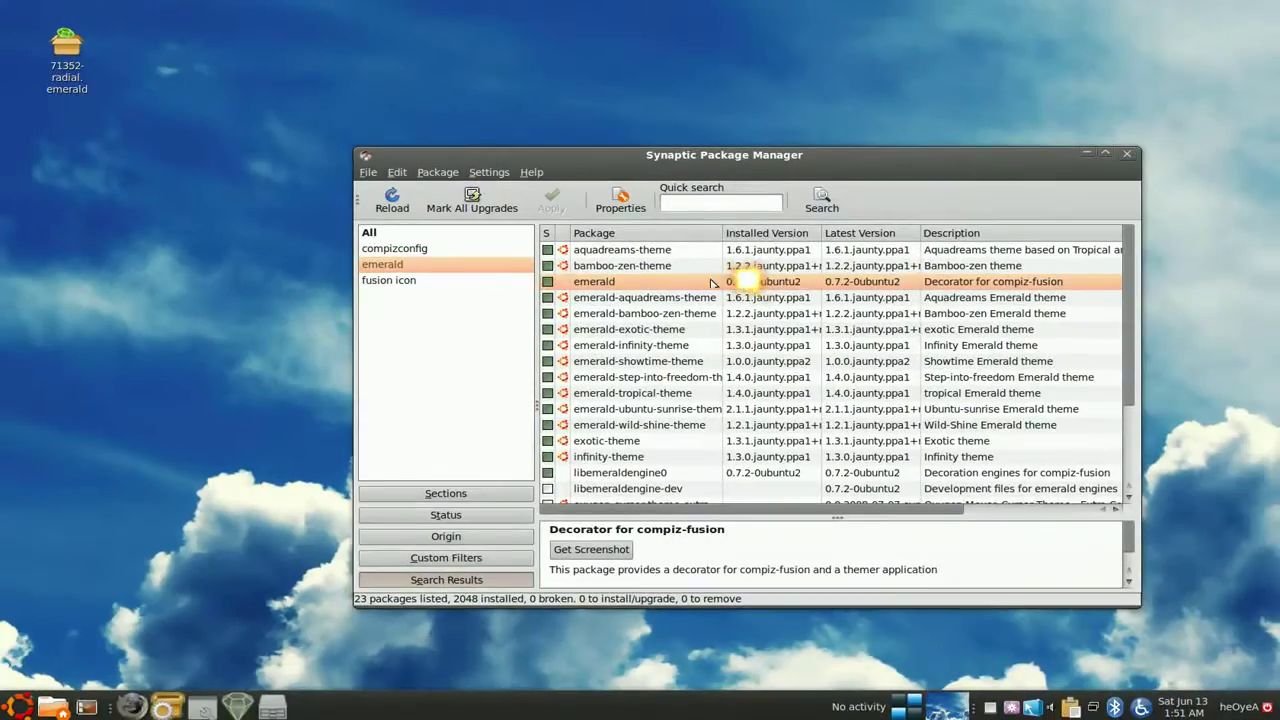
pyautogui.click(437, 250)
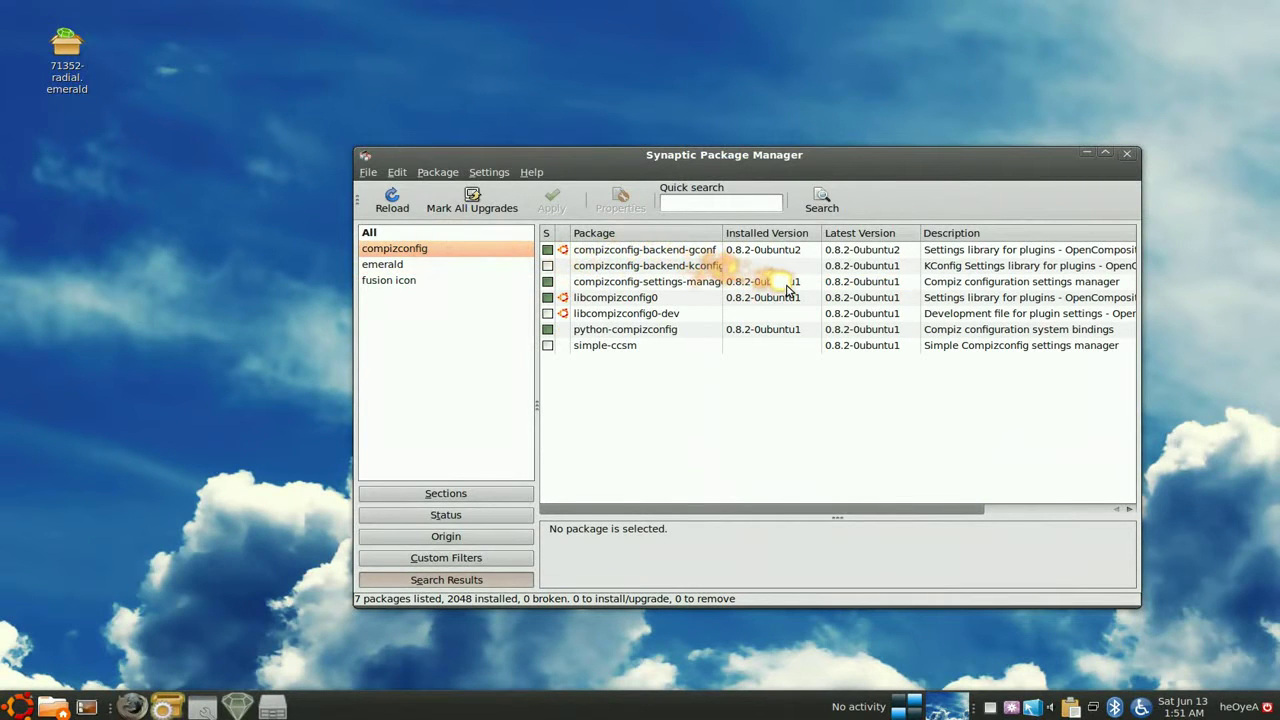
pyautogui.click(716, 286)
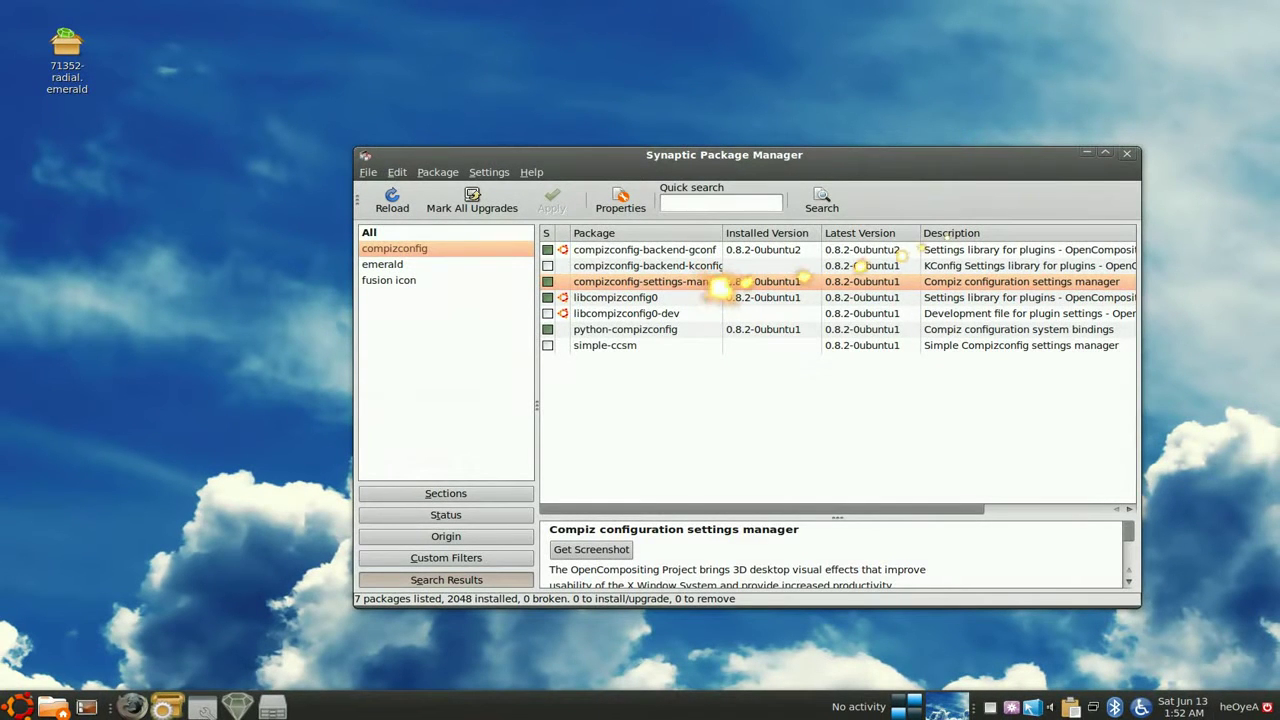
pyautogui.click(1087, 153)
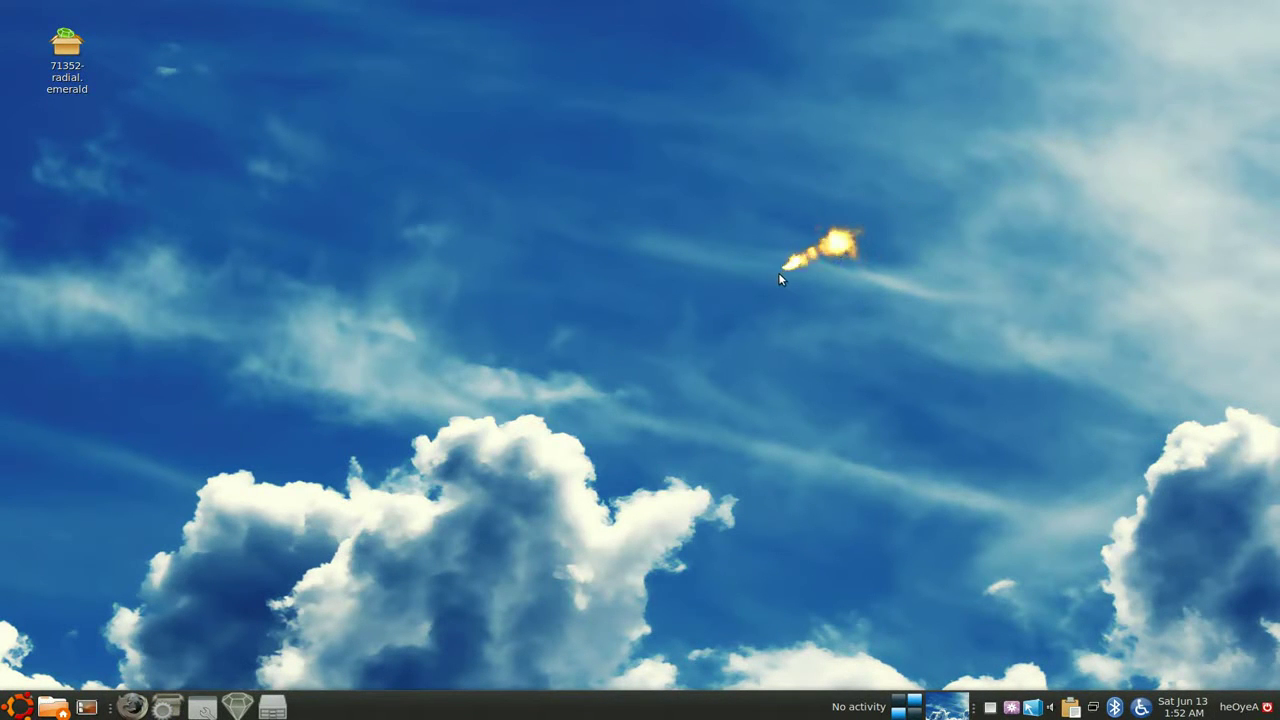
# Review the Window Decoration plugin in the Compiz settings manager, then minimize it.
pyautogui.click(201, 707)
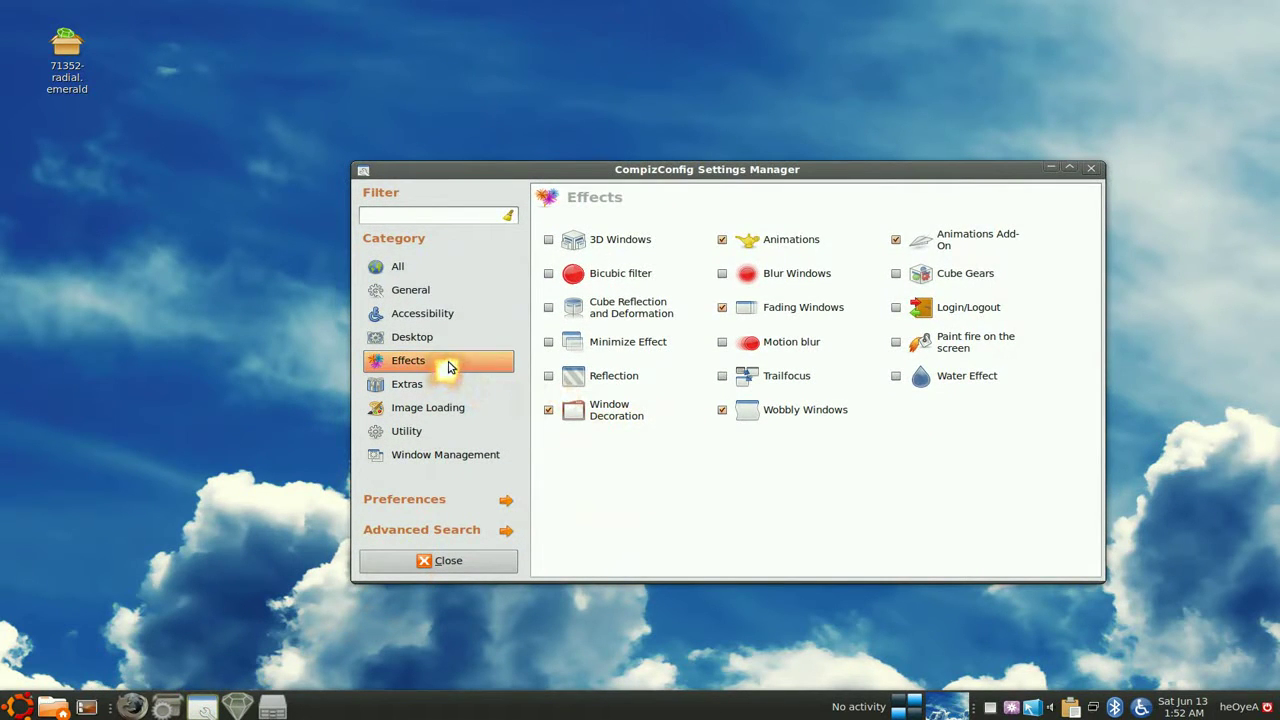
pyautogui.keyDown('super'); pyautogui.scroll(6, 448, 368); pyautogui.keyUp('super')
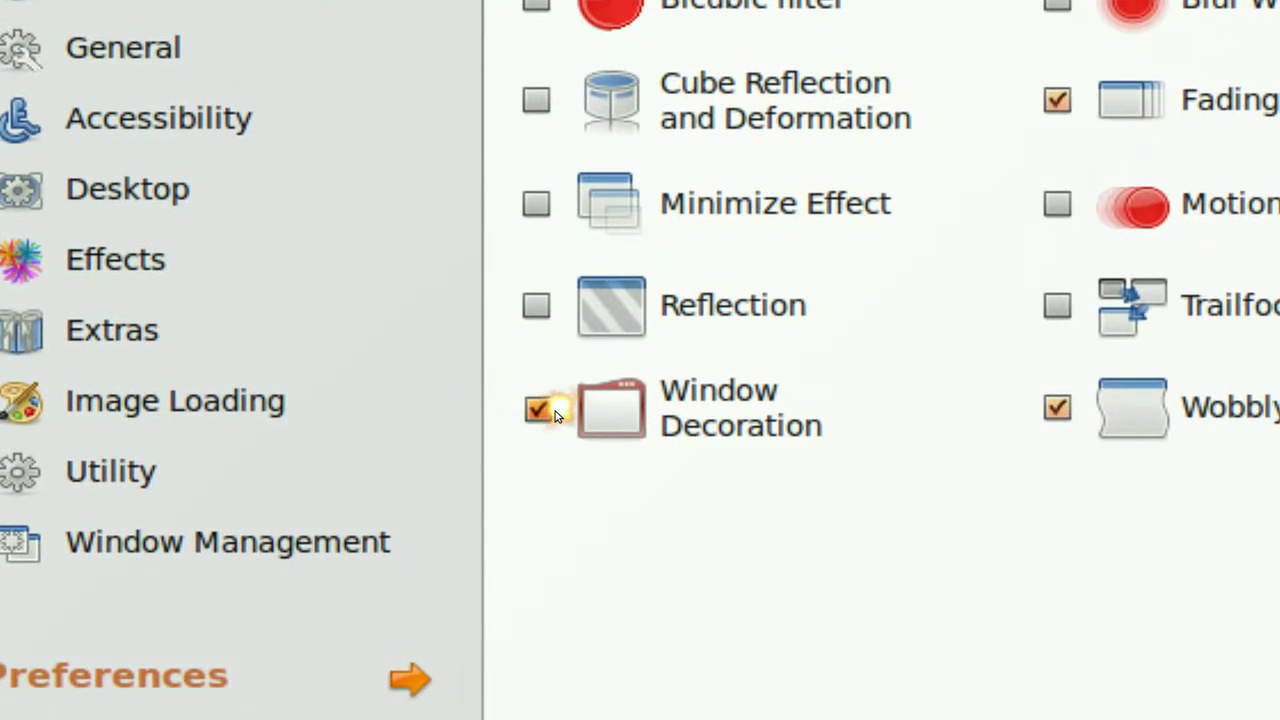
pyautogui.keyDown('super'); pyautogui.scroll(-6, 557, 415); pyautogui.keyUp('super')
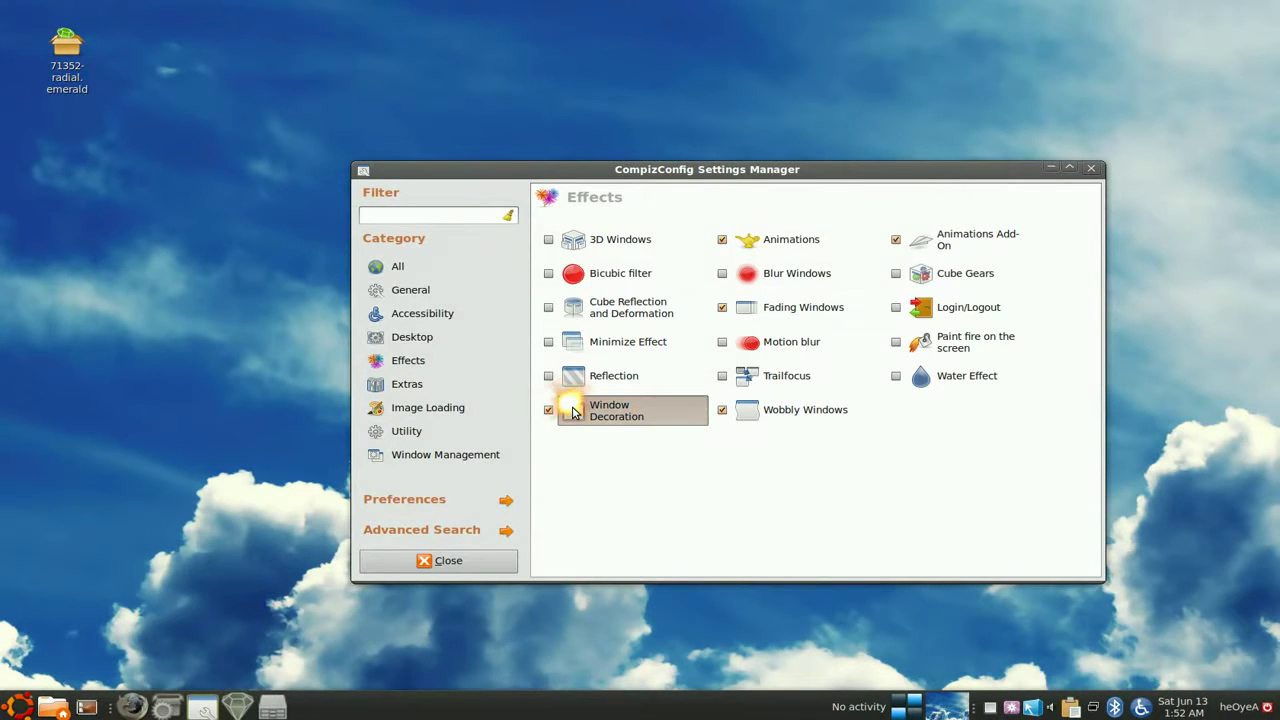
pyautogui.click(573, 412)
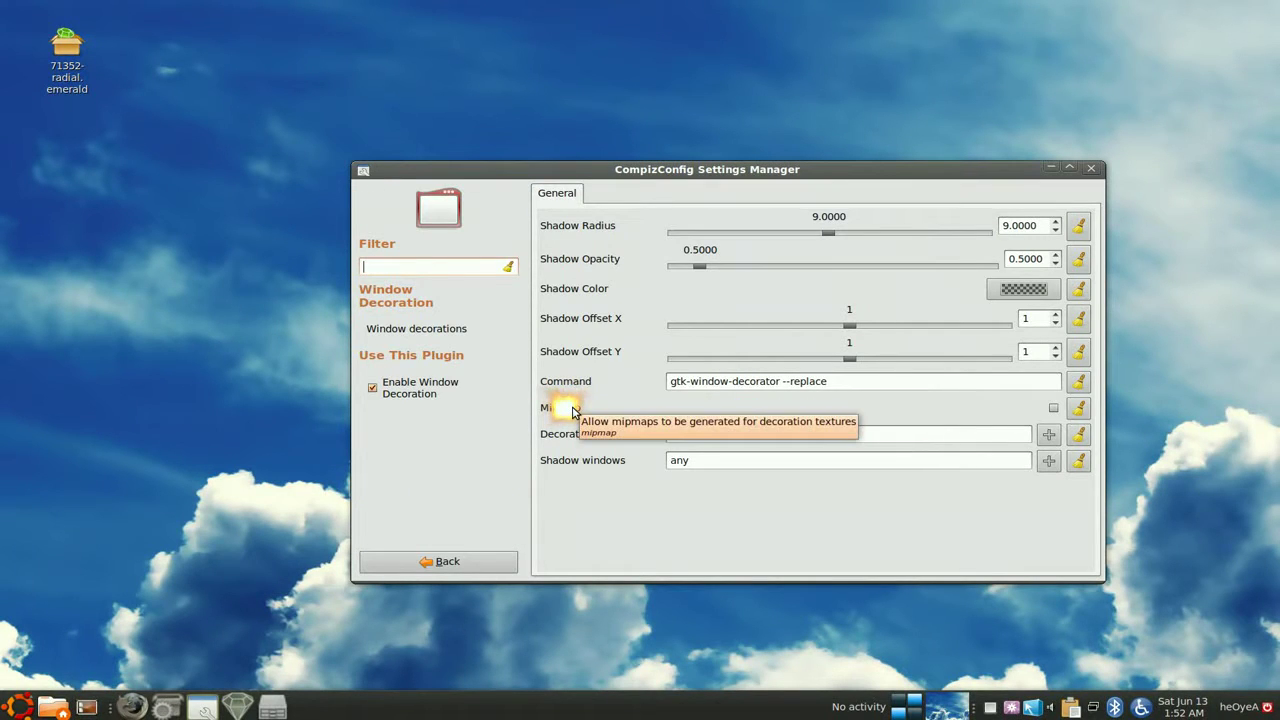
pyautogui.keyDown('super'); pyautogui.scroll(6, 786, 394); pyautogui.keyUp('super')
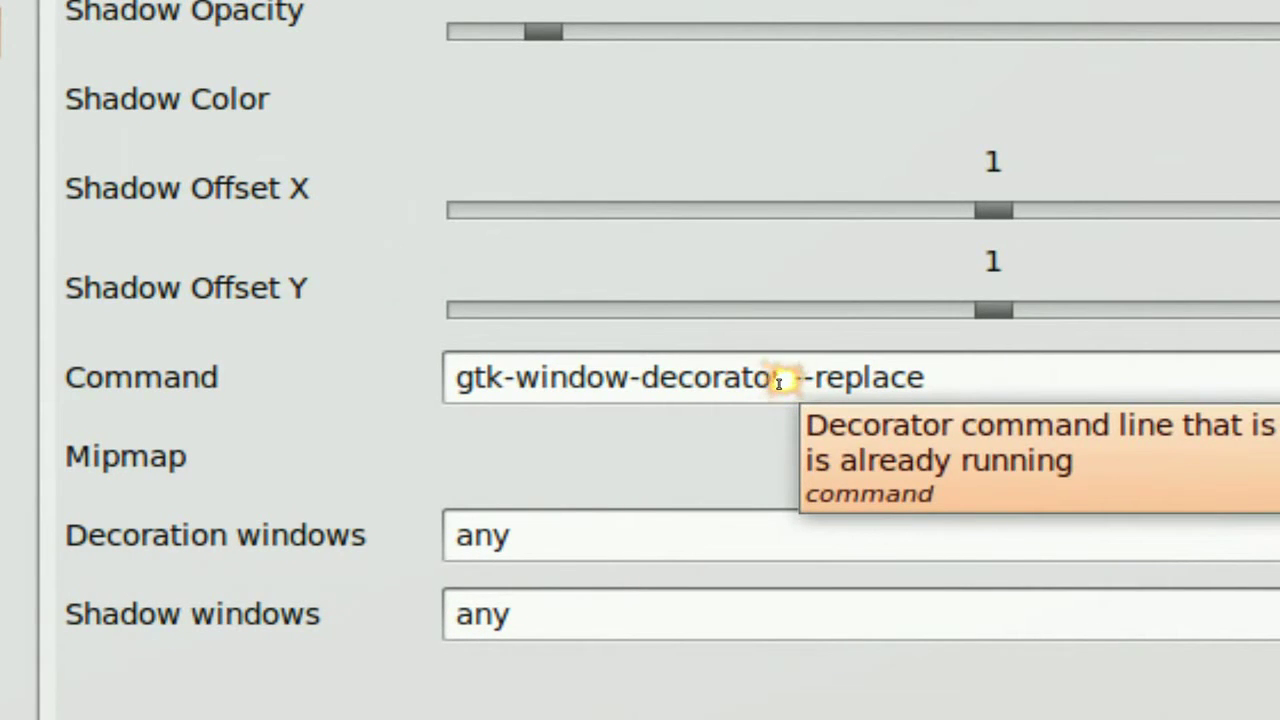
pyautogui.keyDown('super'); pyautogui.scroll(-6, 778, 383); pyautogui.keyUp('super')
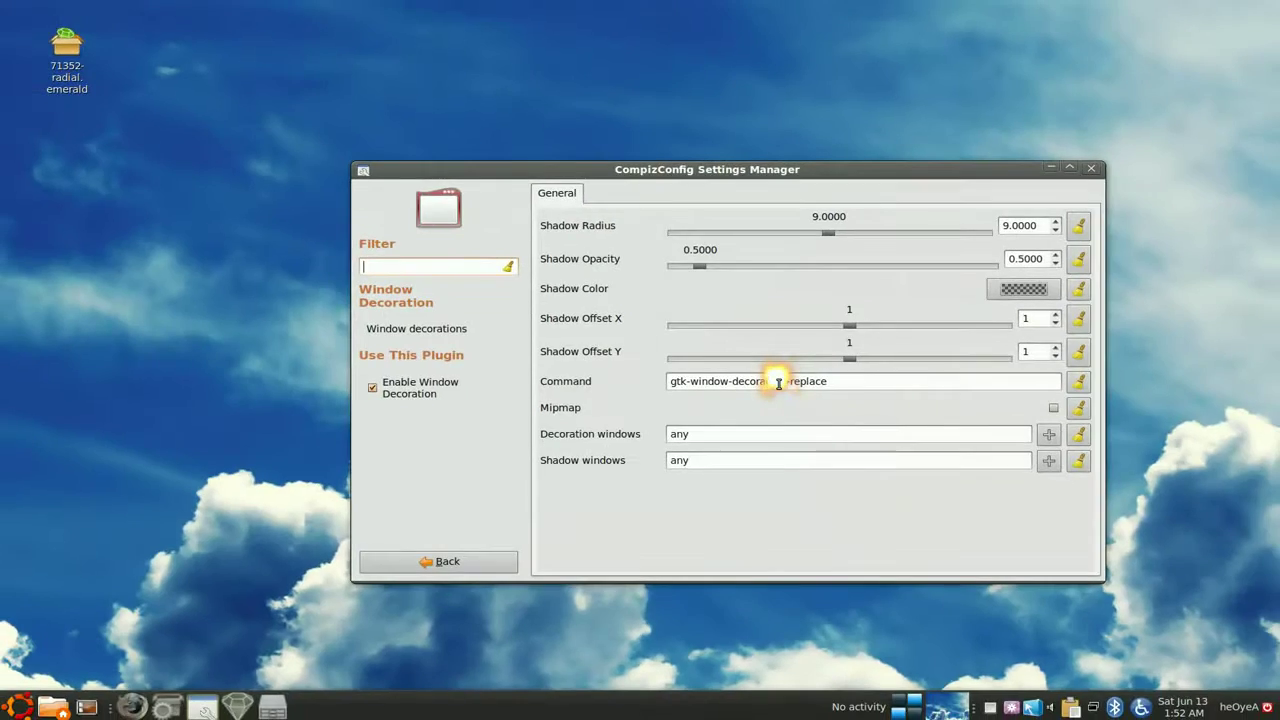
pyautogui.click(474, 561)
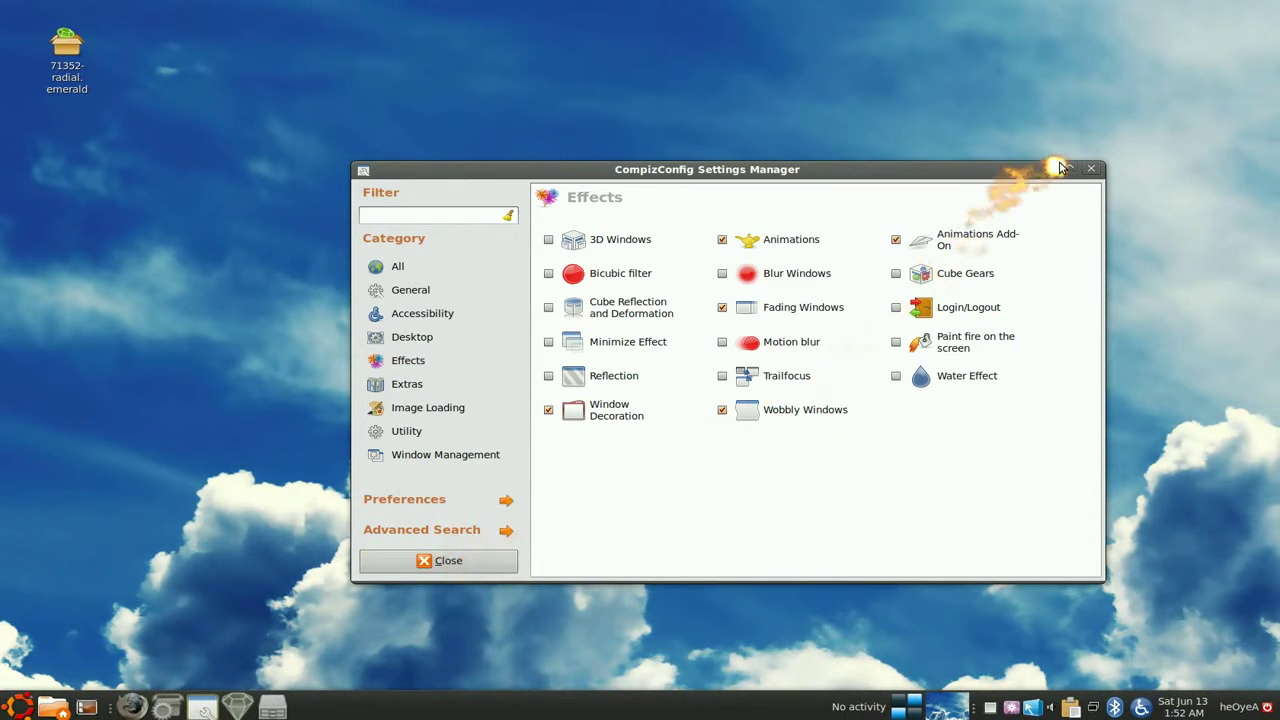
pyautogui.click(1066, 168)
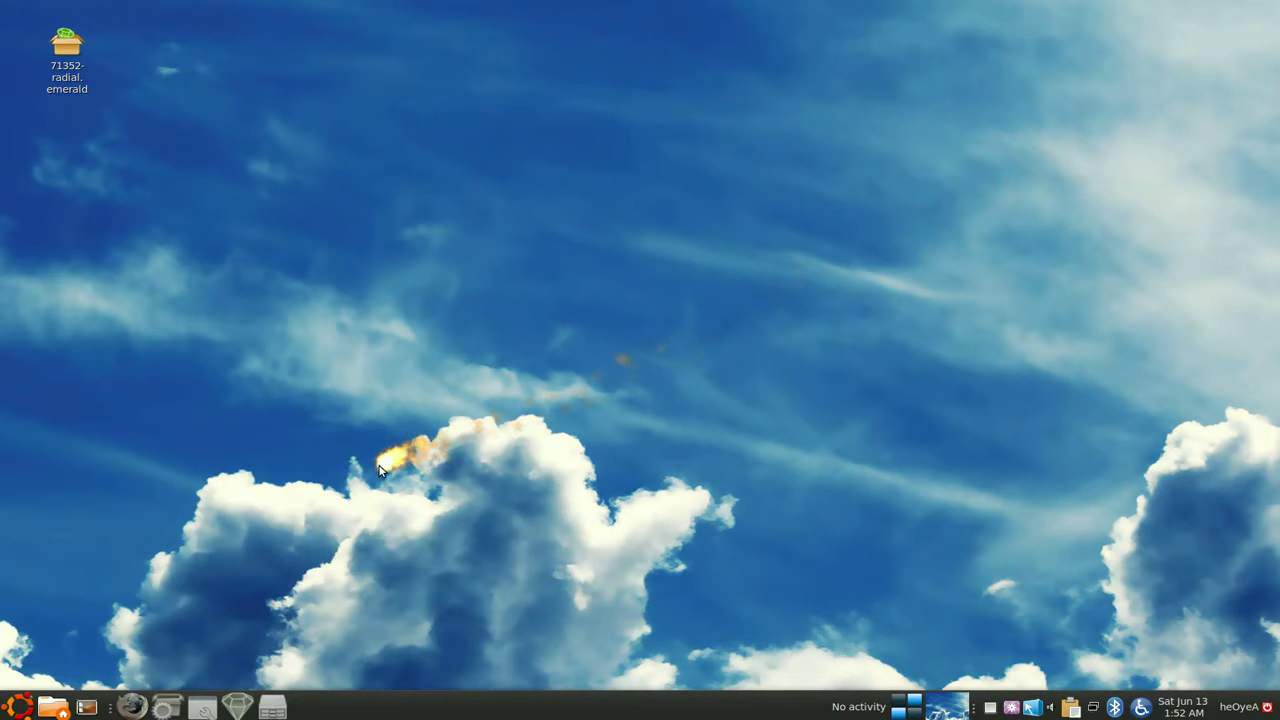
# Review Emerald Theme Manager's installed themes, minimize it, and bring Firefox forward.
pyautogui.click(237, 706)
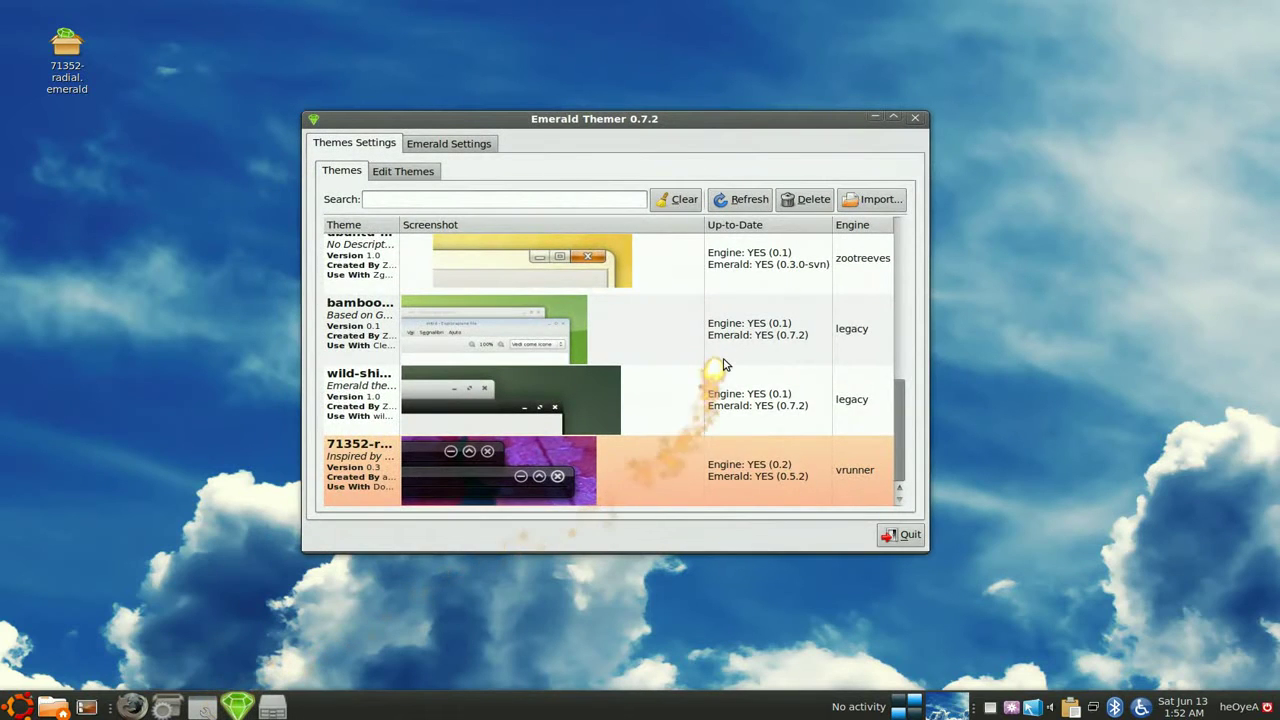
pyautogui.scroll(3, 724, 362)
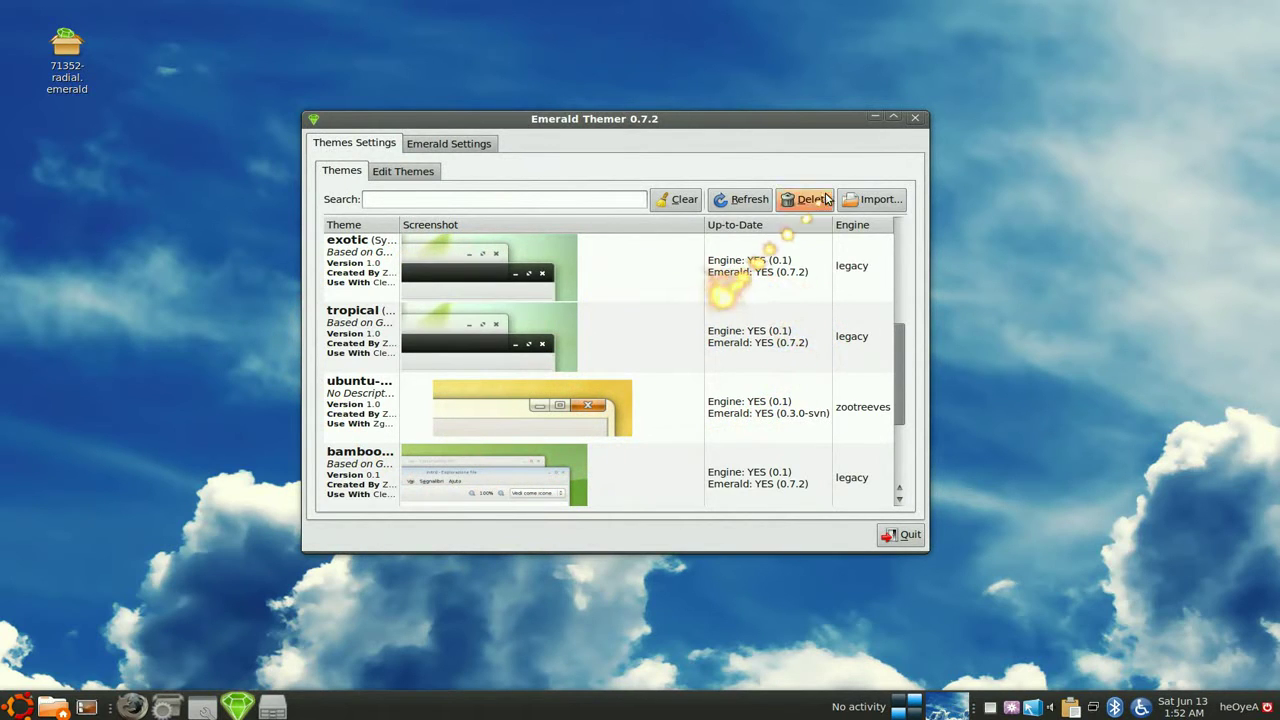
pyautogui.click(878, 119)
pyautogui.click(135, 703)
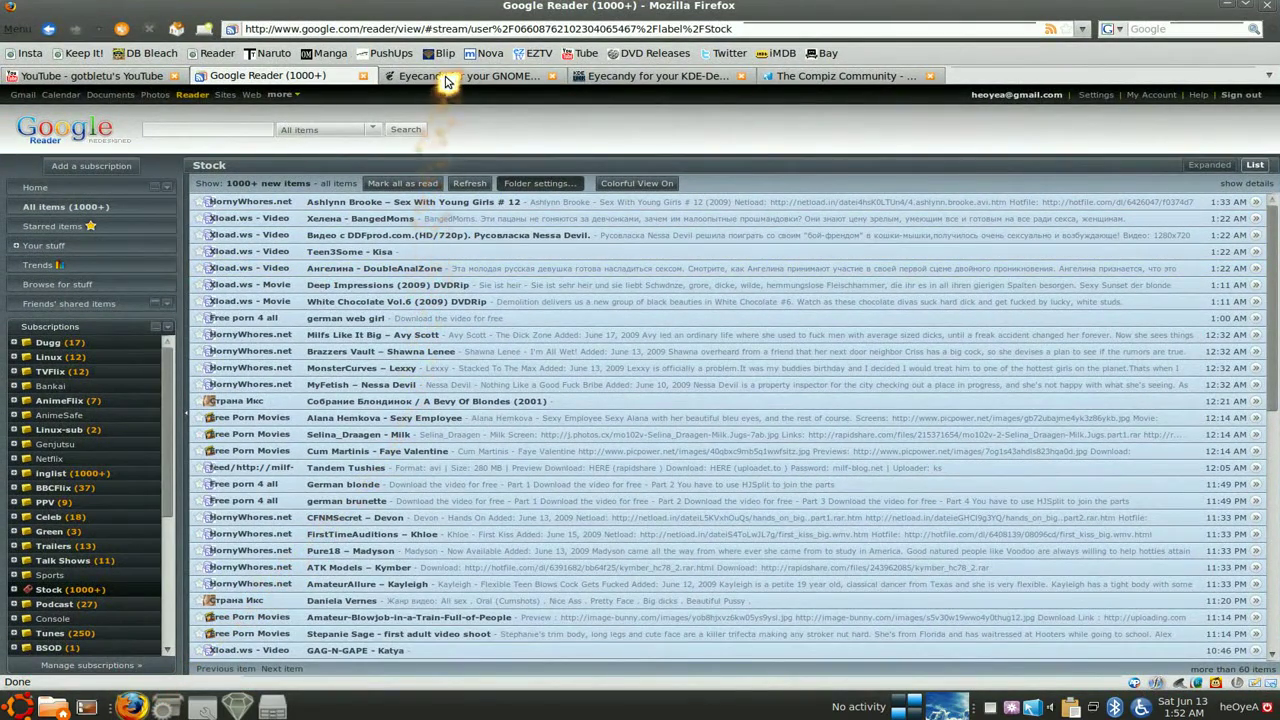
# View GNOME-Look.org's latest Compiz themes, then move to the KDE-Look.org page.
pyautogui.click(447, 78)
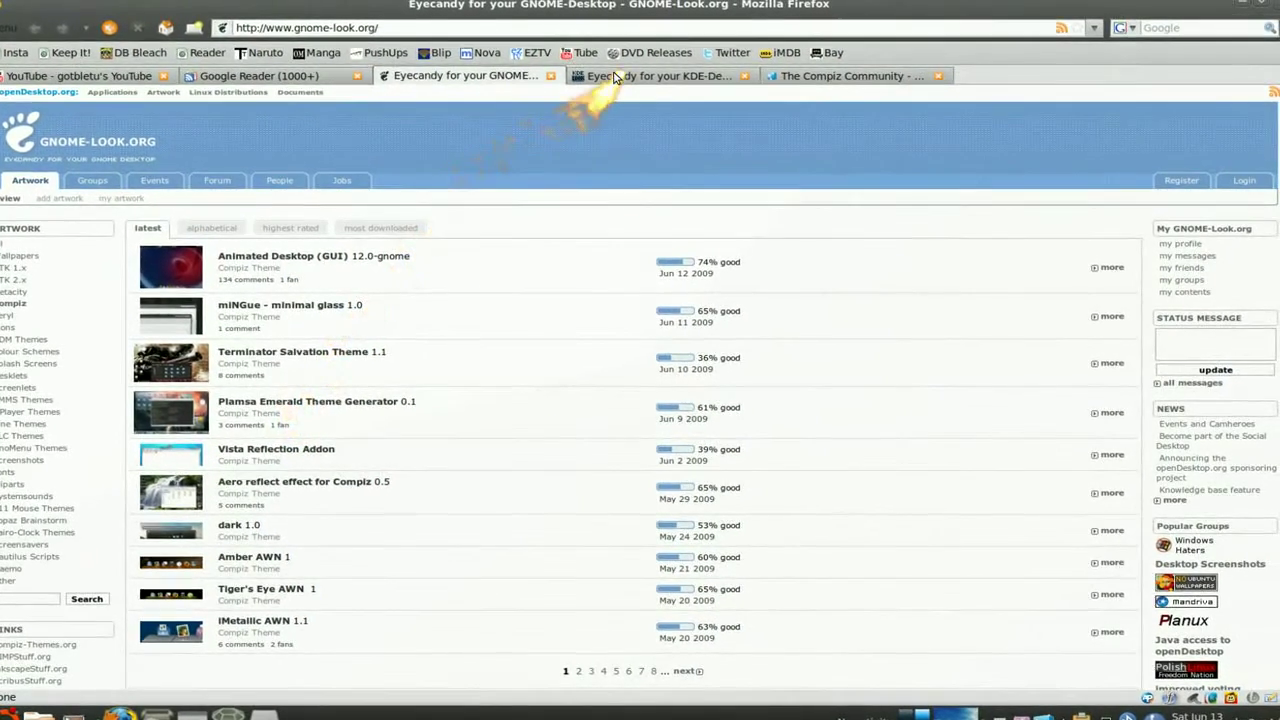
pyautogui.click(612, 75)
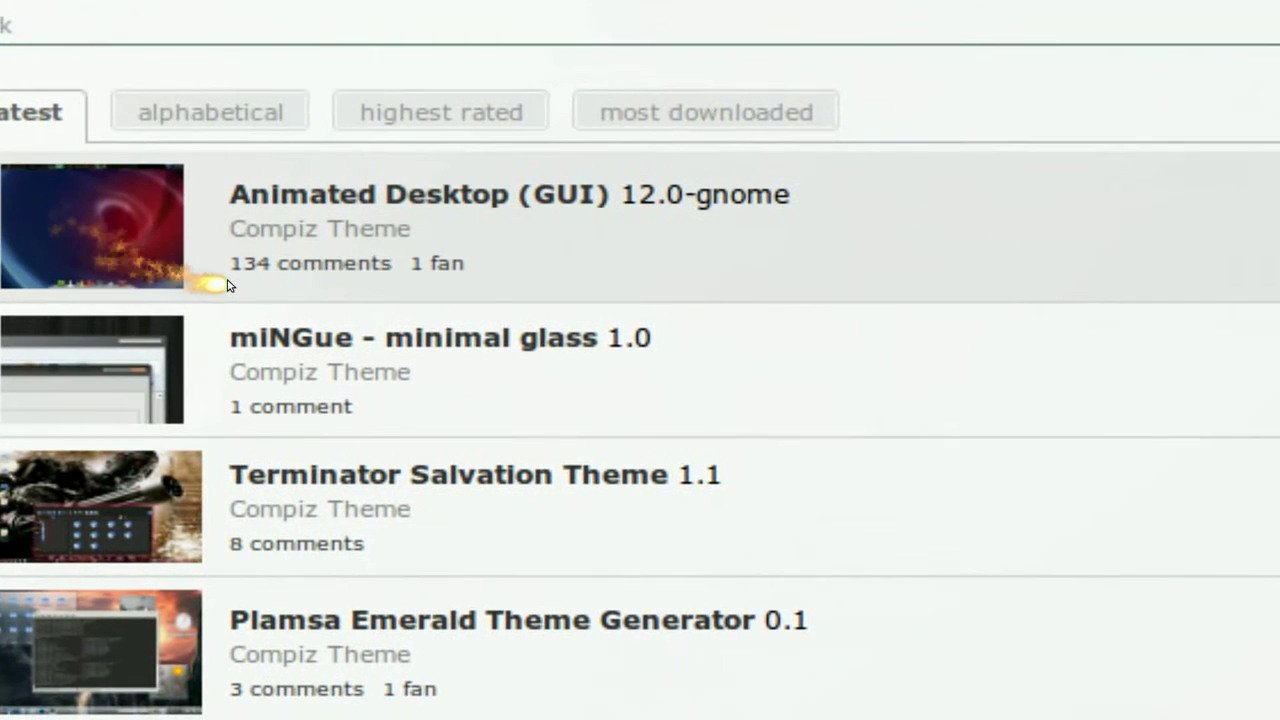
# Scroll KDE-Look.org's Compiz theme list, then move to Compiz-Themes.org's highest-rated Emerald themes.
pyautogui.scroll(-2, 226, 285)
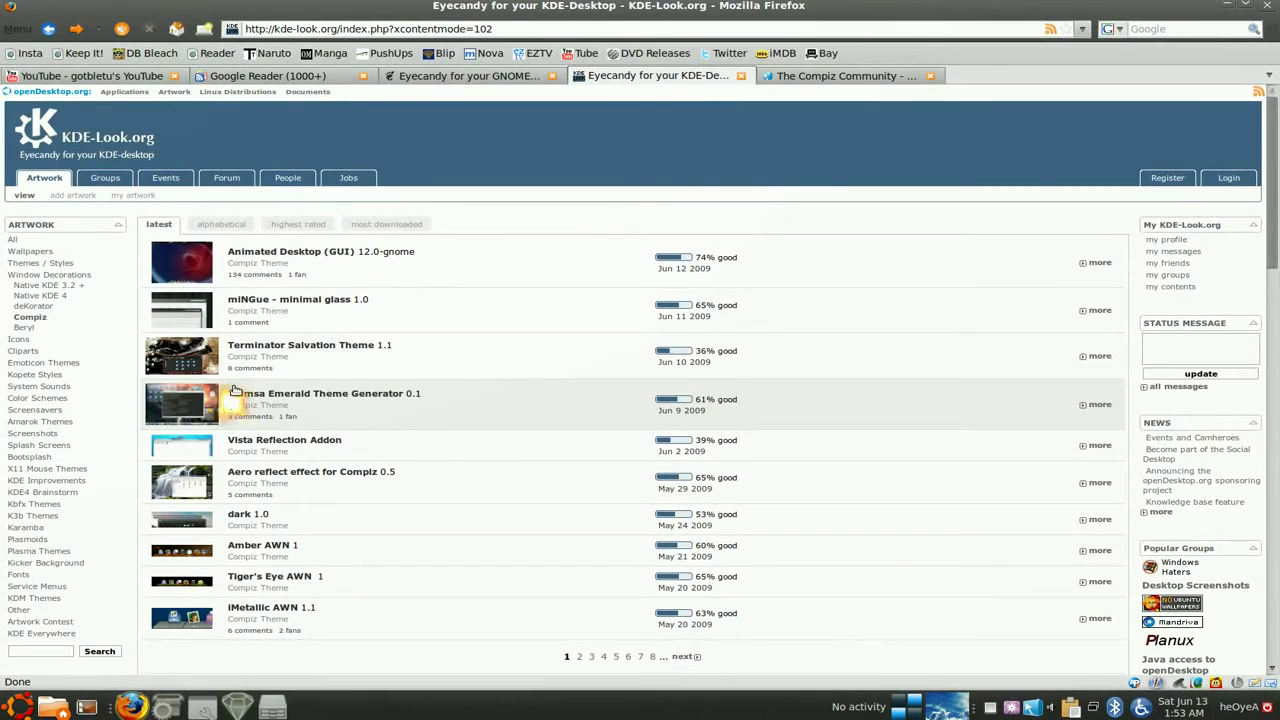
pyautogui.click(840, 78)
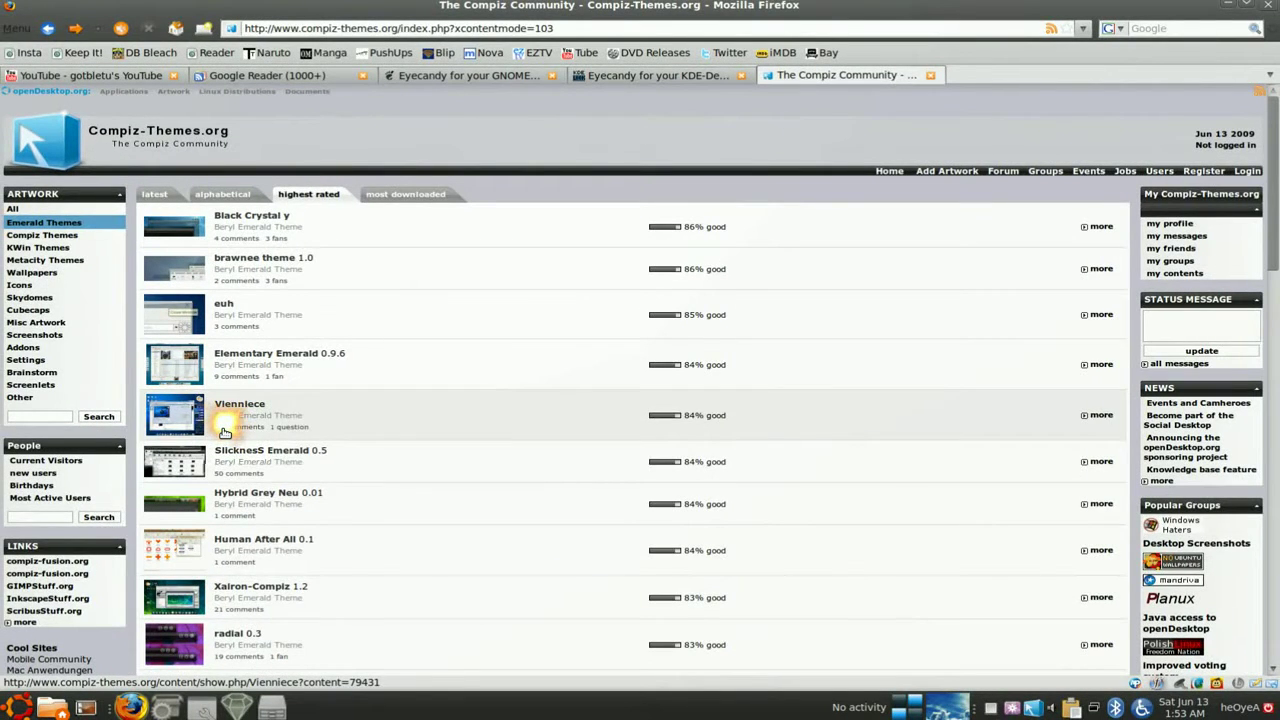
# Find and open the radial 0.3 theme page among top-rated Emerald themes, then minimize Firefox.
pyautogui.scroll(-2, 376, 558)
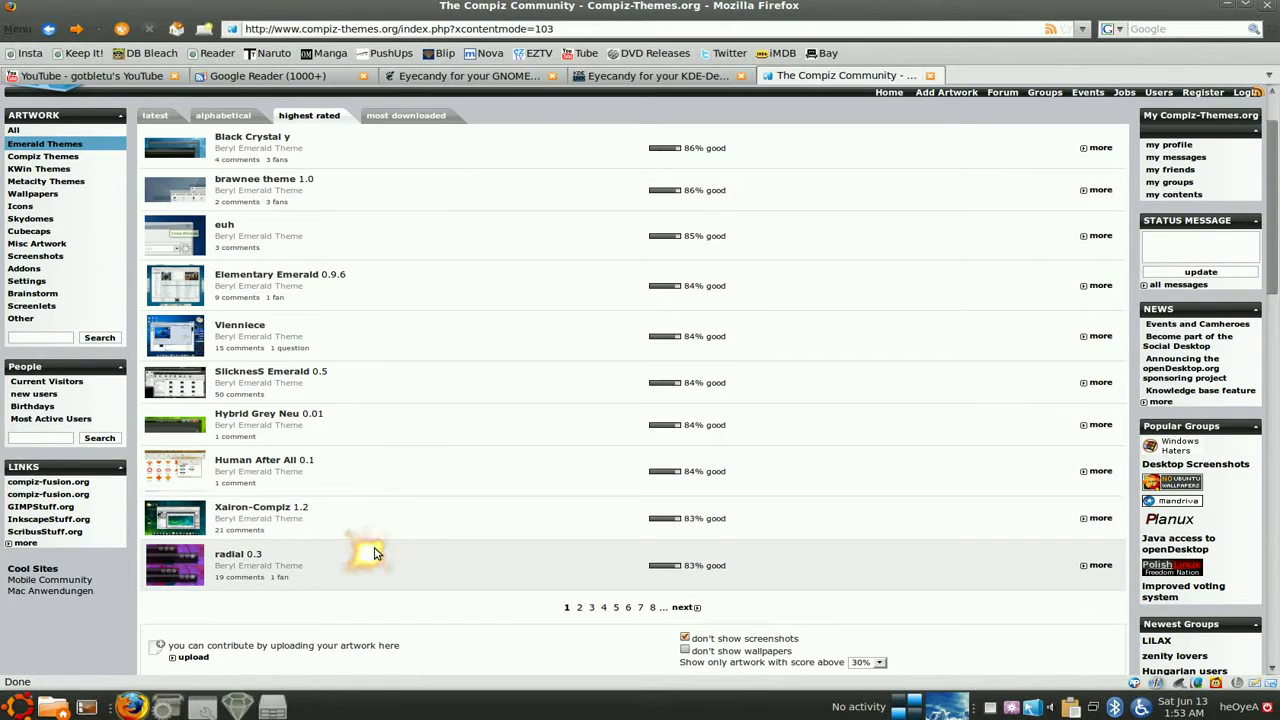
pyautogui.scroll(-1, 375, 553)
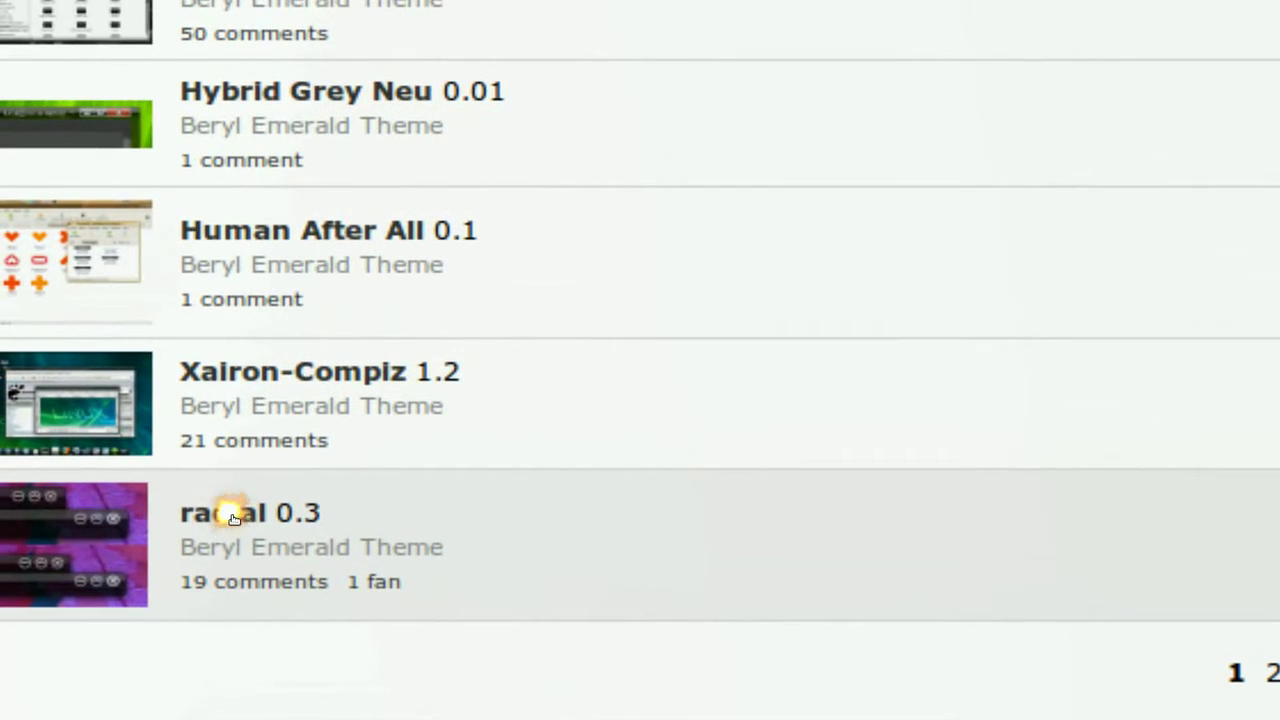
pyautogui.click(232, 516)
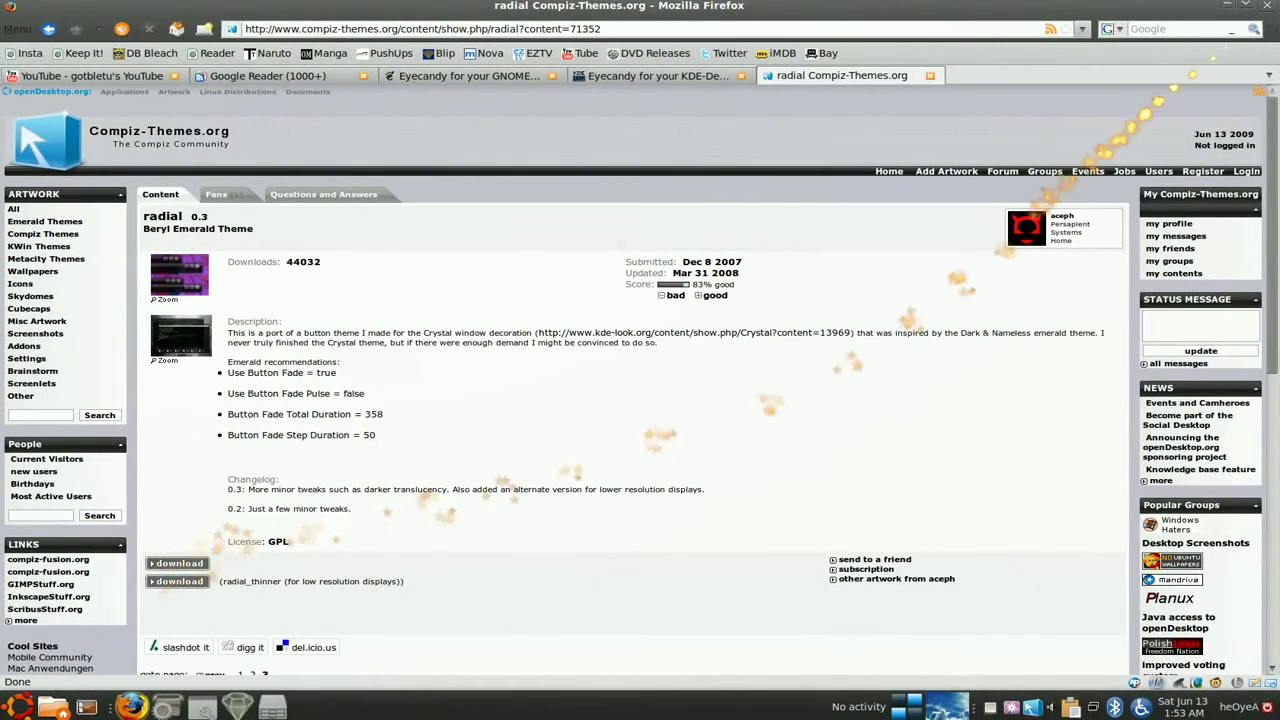
pyautogui.click(1232, 8)
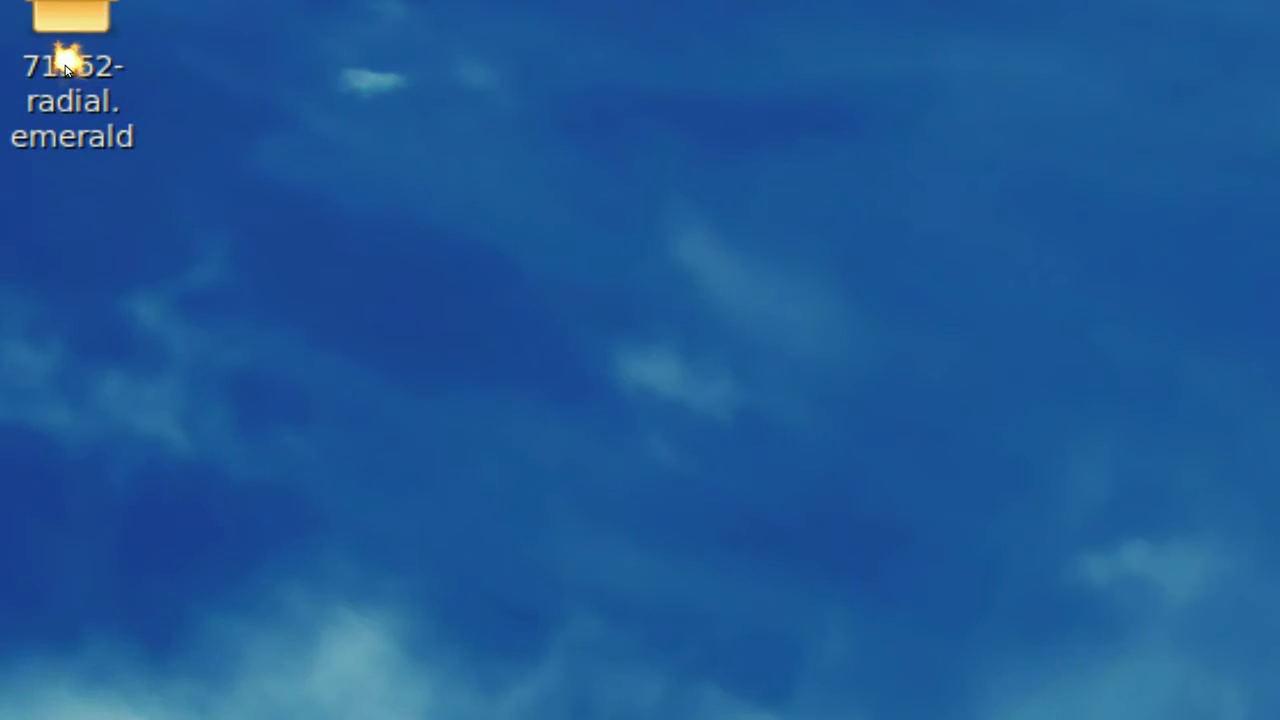
# Import 71352-radial.emerald into Emerald Theme Manager, adding radial 0.3 (vrunner engine).
pyautogui.click(65, 65)
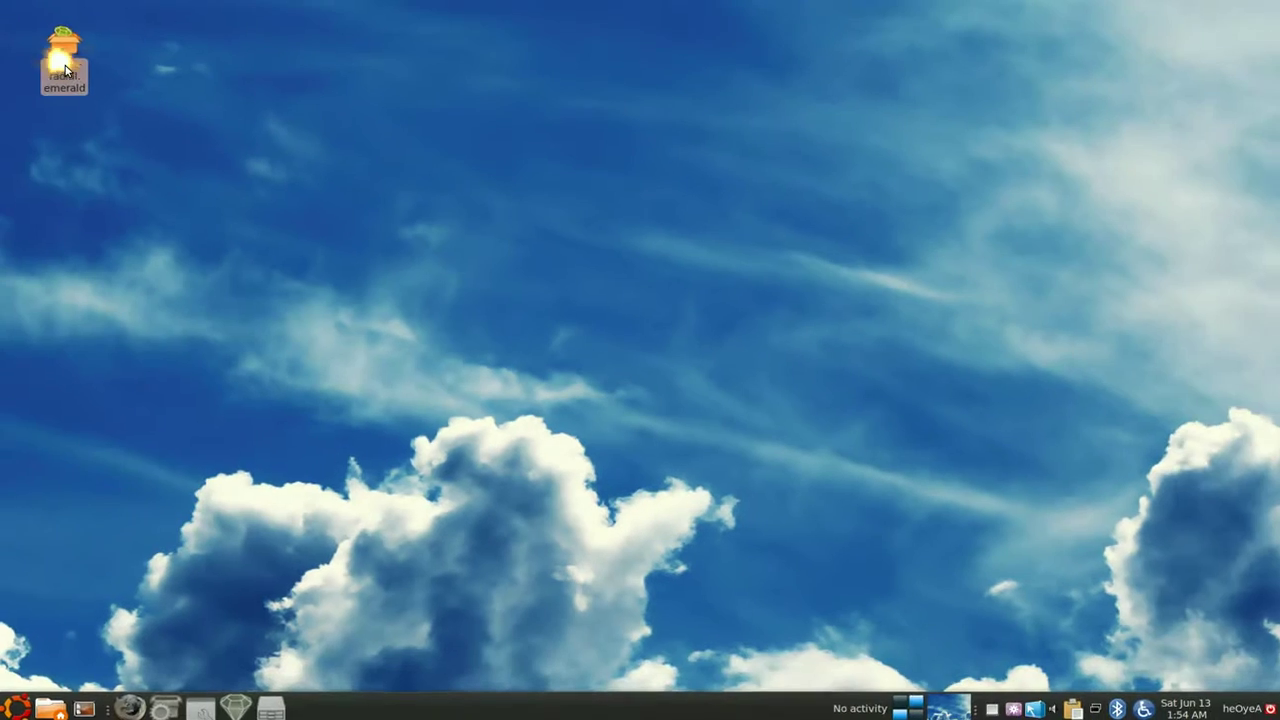
pyautogui.click(237, 705)
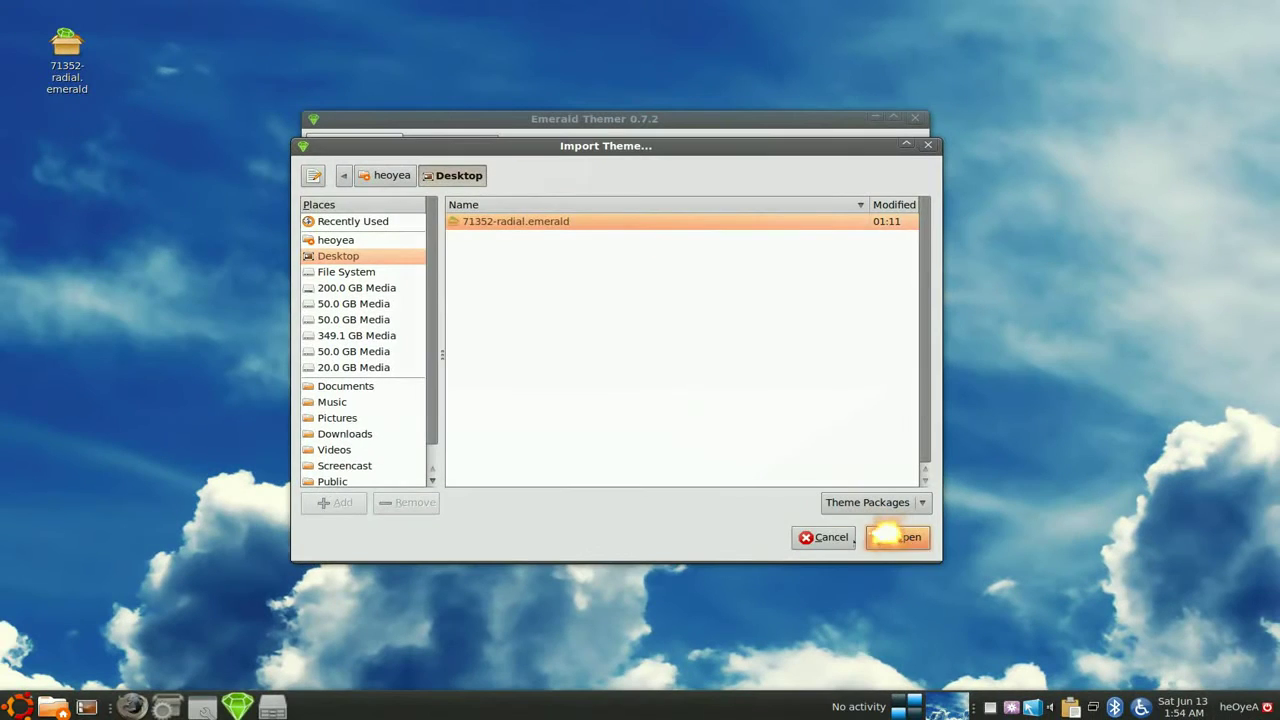
pyautogui.click(896, 540)
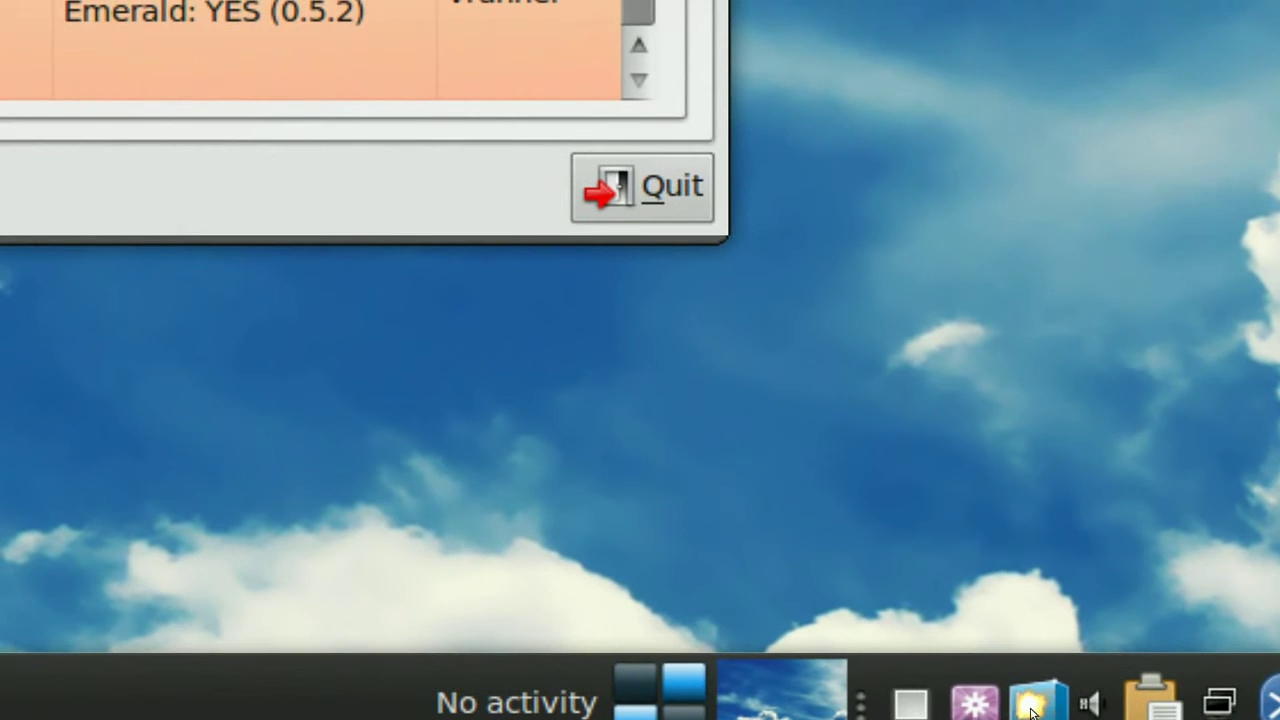
# Choose Emerald under Fusion Icon's Select Window Decorator, then minimize Emerald Themer.
pyautogui.rightClick(1032, 706)
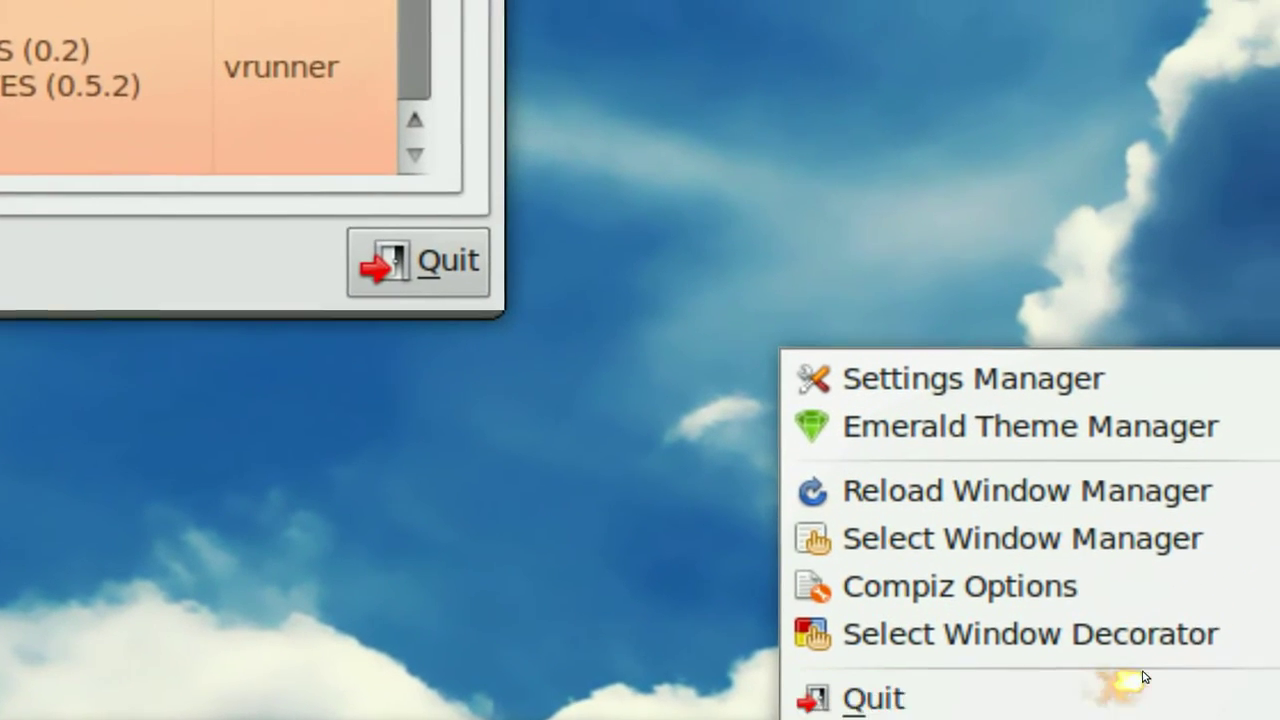
pyautogui.moveTo(1240, 563)
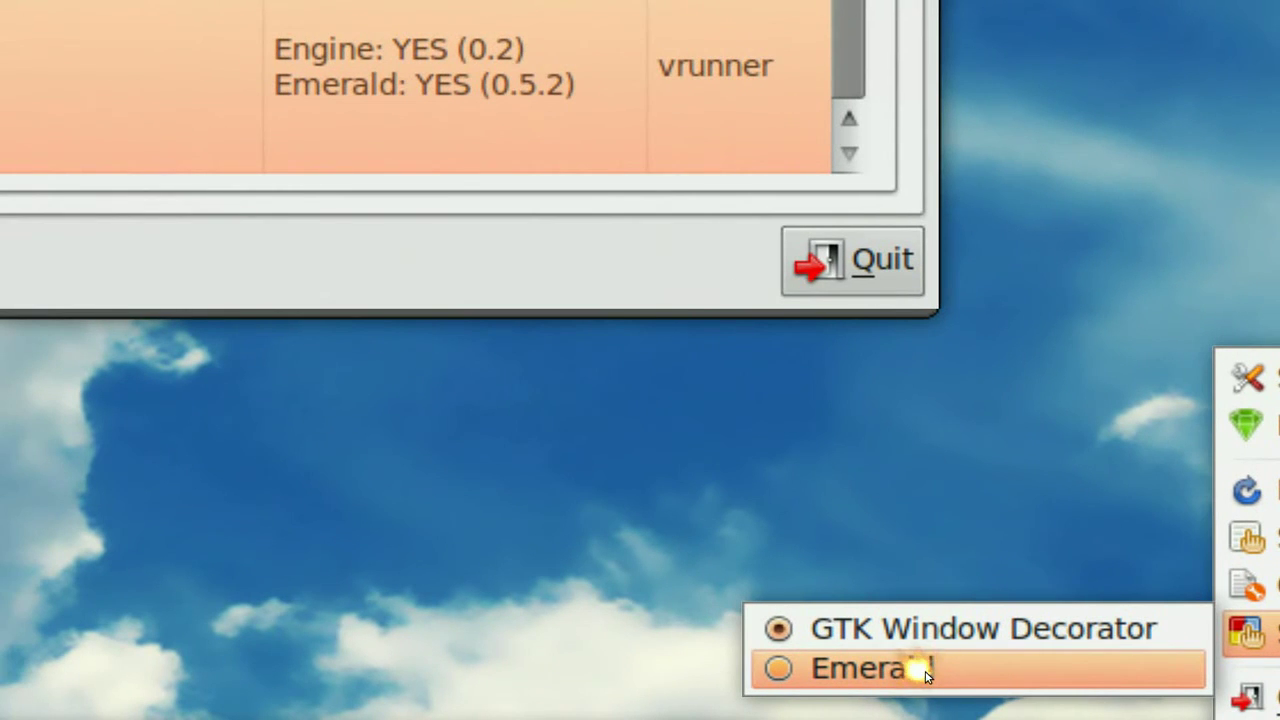
pyautogui.click(925, 677)
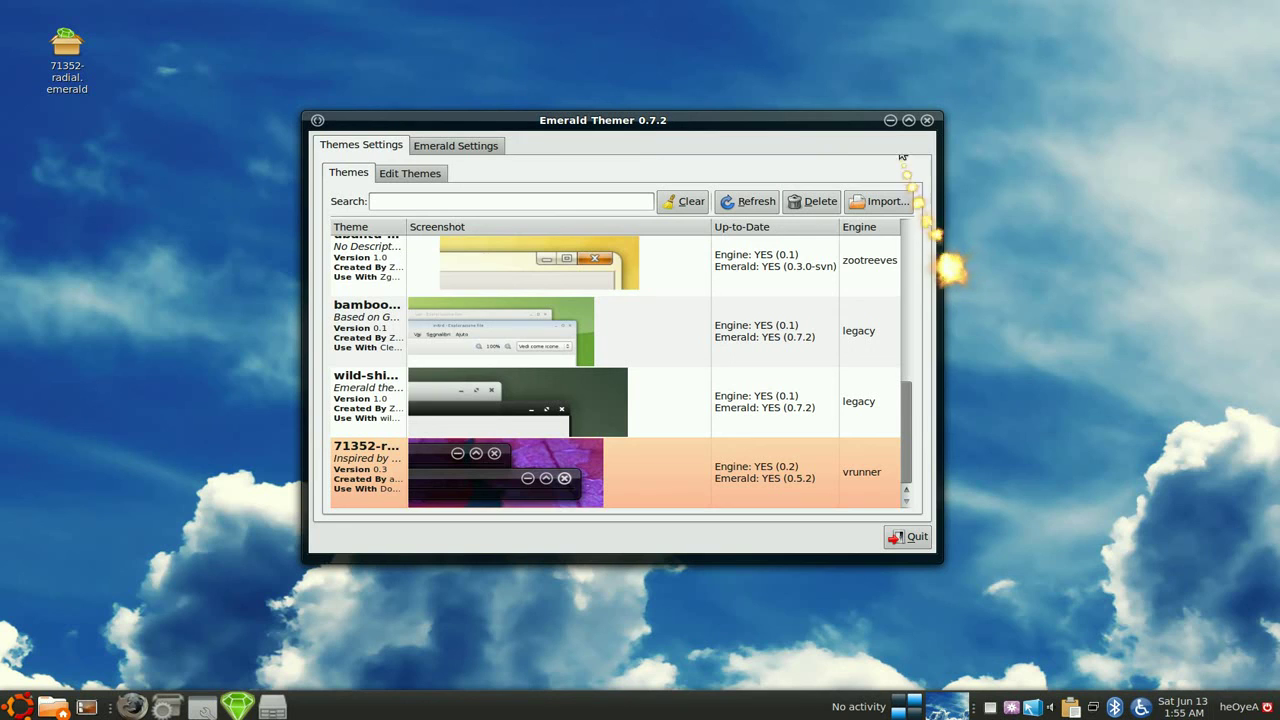
pyautogui.click(887, 120)
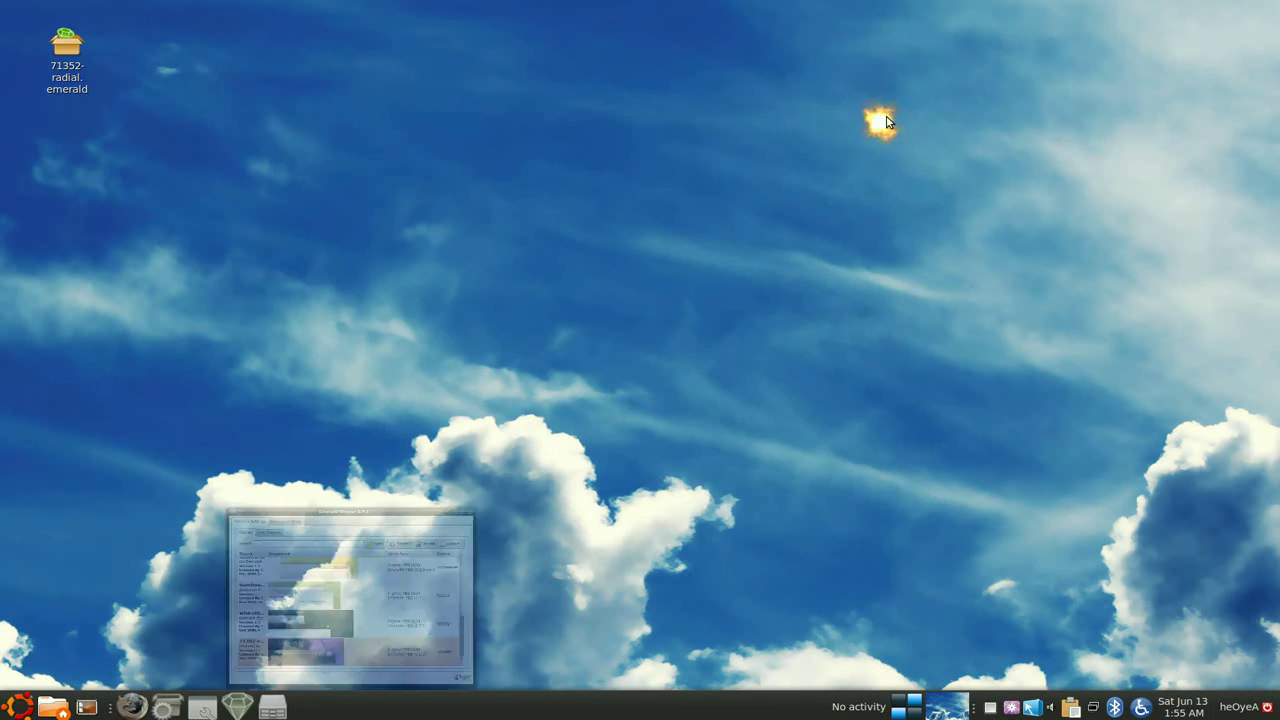